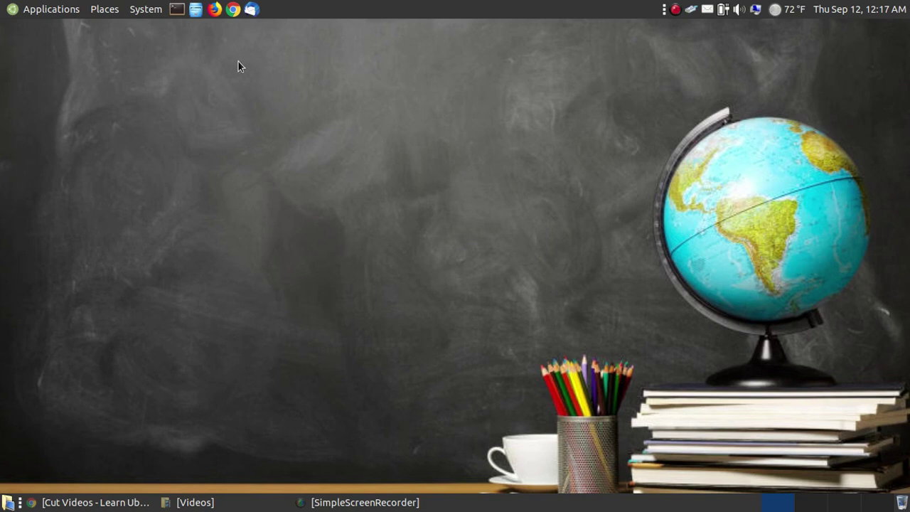
- Launch Avidemux 2.7 (Qt 5) from the Sound & Video menu and centre its window
left_click(29, 15)
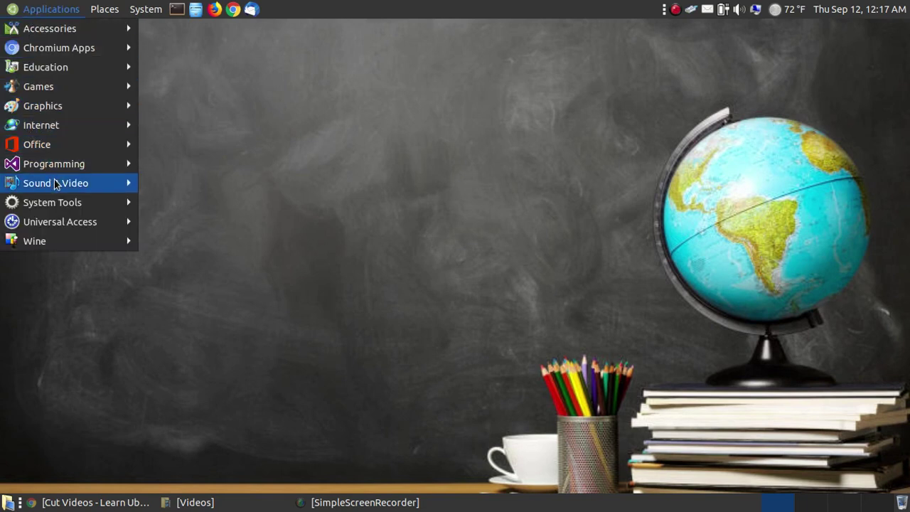
mouse_move(68, 179)
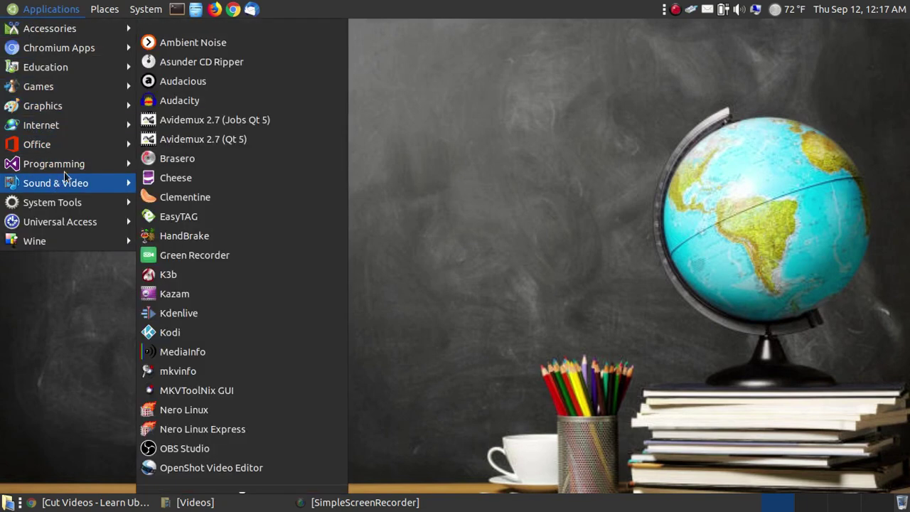
left_click(234, 140)
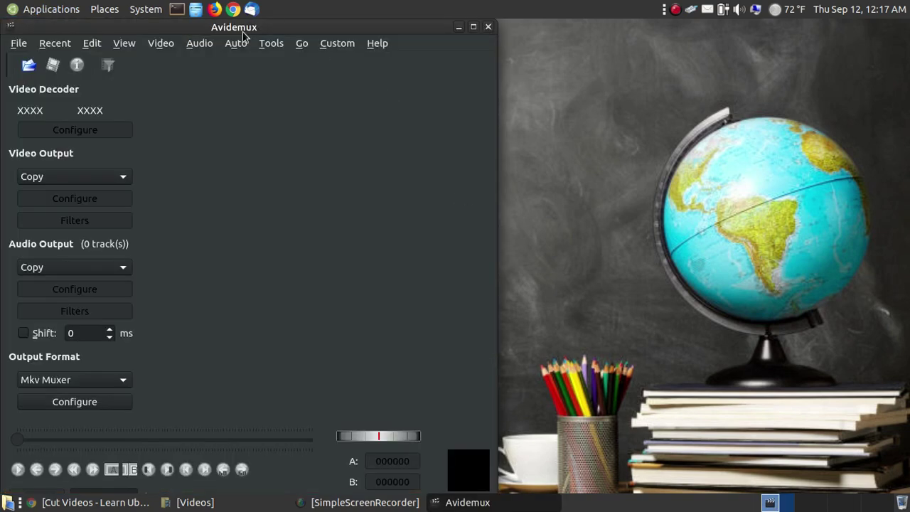
left_click_drag(243, 32, 441, 37)
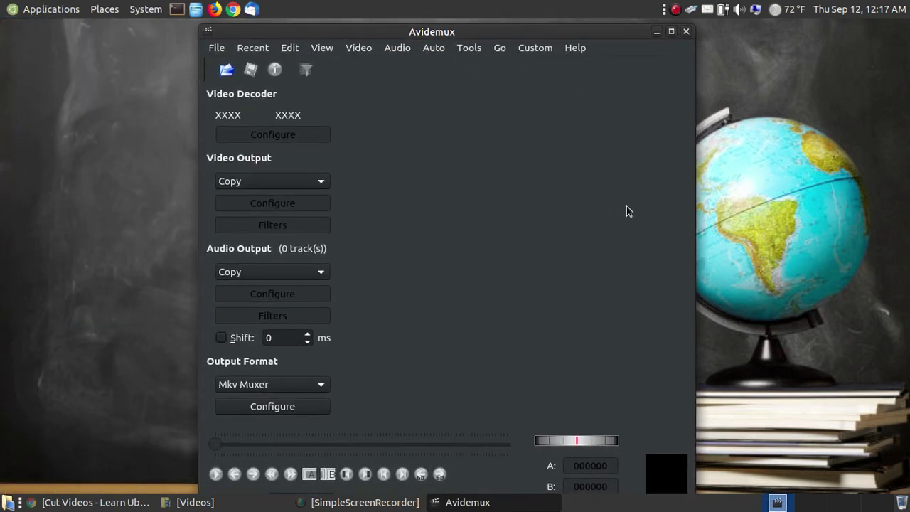
- Bring up the video file chooser via File > Open and select Big Buck Bunny.mp4 in Videos
left_click(216, 49)
left_click(238, 61)
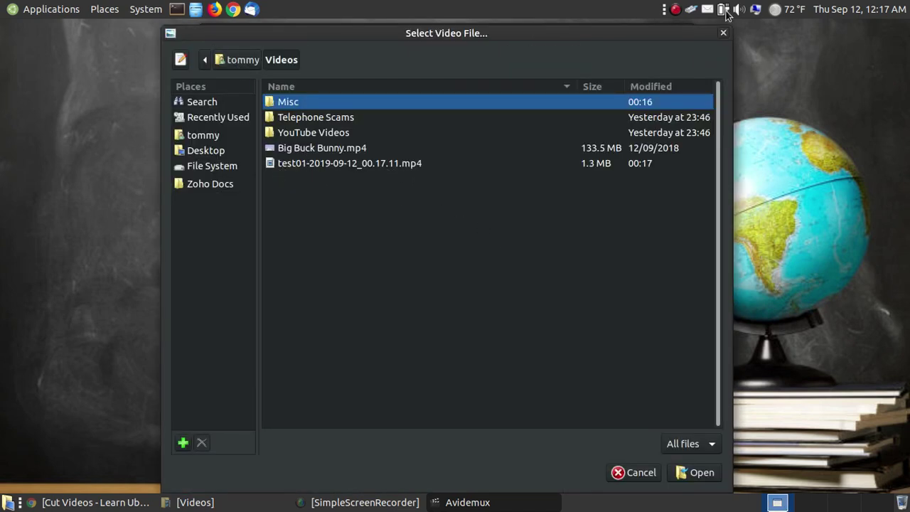
left_click(342, 150)
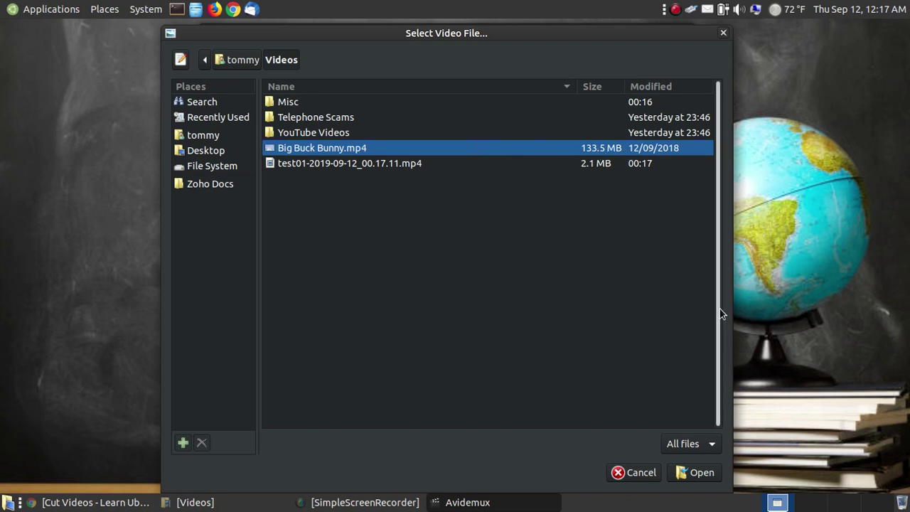
- Load Big Buck Bunny.mp4 and scrub the timeline to the squirrel-and-butterfly scene
left_click(694, 473)
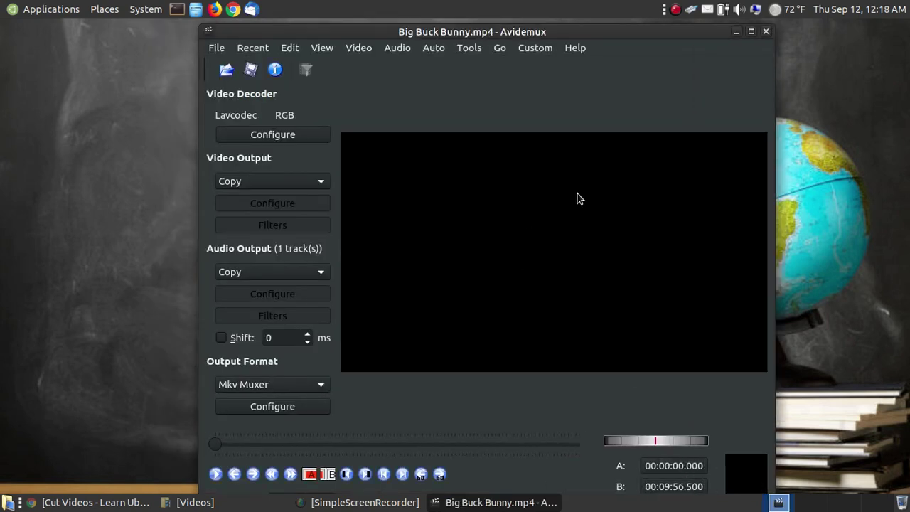
left_click_drag(494, 32, 483, 30)
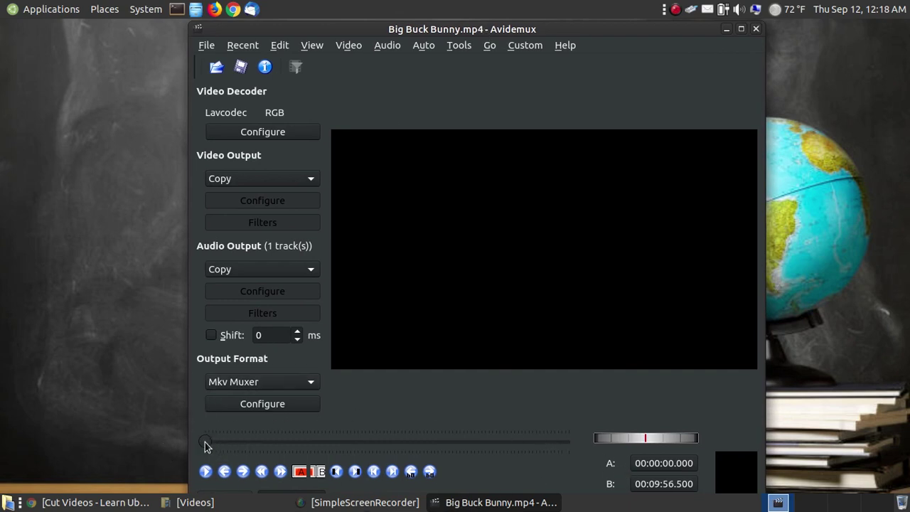
left_click_drag(205, 442, 313, 444)
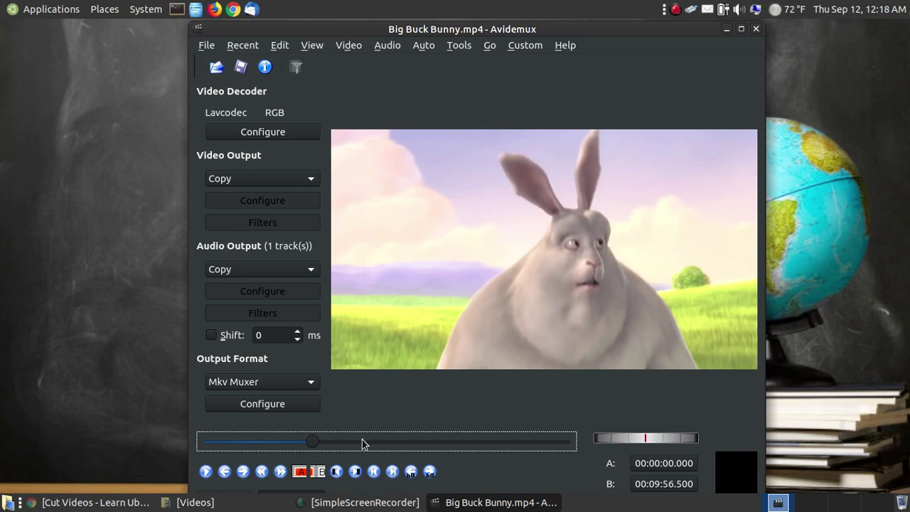
left_click_drag(310, 446, 332, 447)
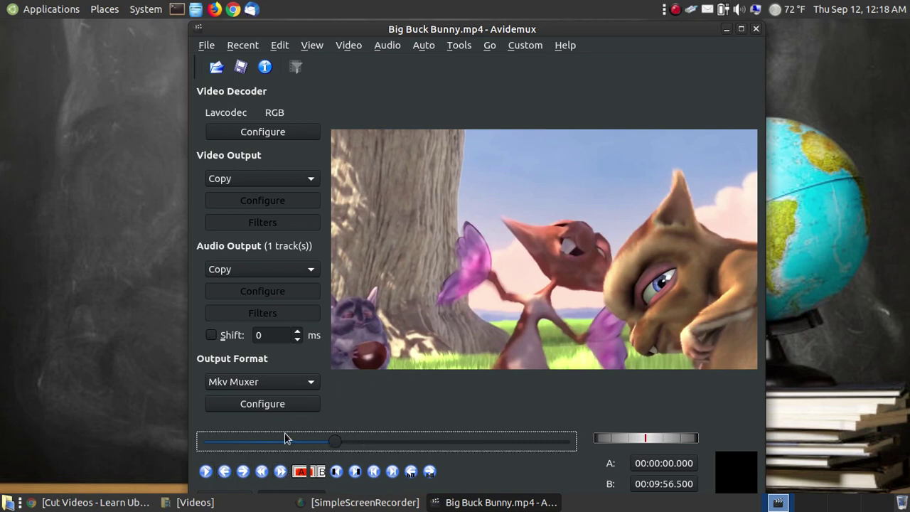
- Step six frames back and then six frames forward around the butterfly scene
left_click(224, 472)
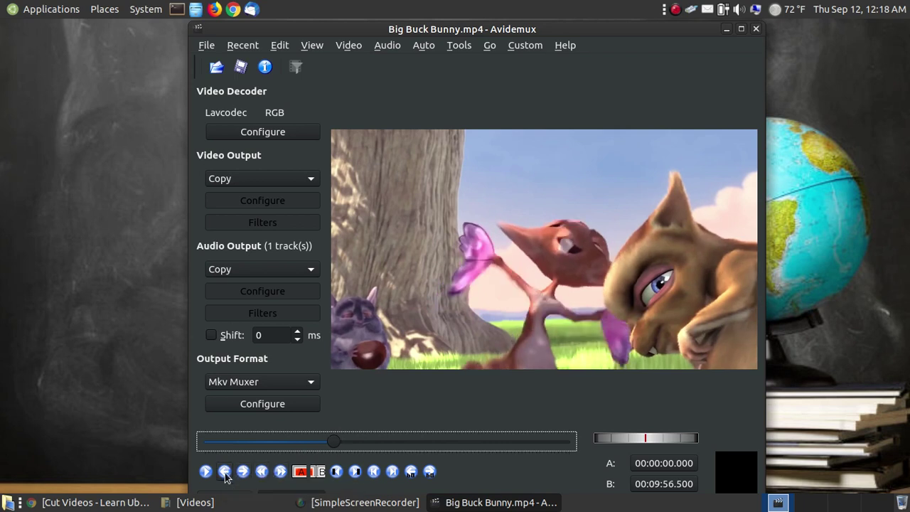
left_click(225, 473)
left_click(225, 472)
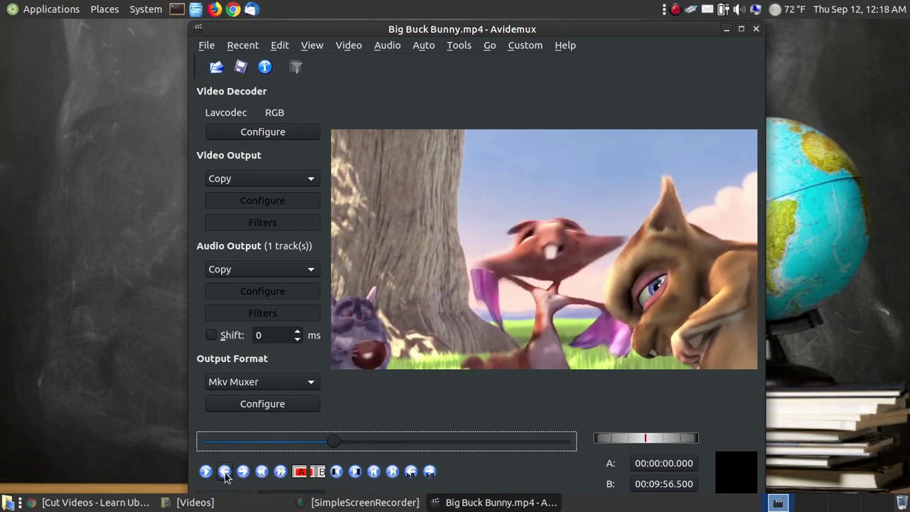
left_click(225, 472)
left_click(225, 472)
left_click(225, 472)
left_click(225, 473)
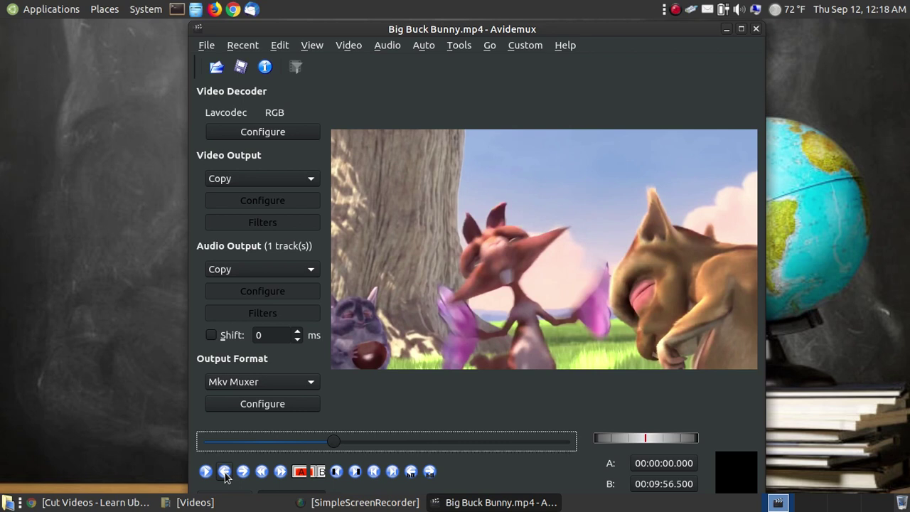
left_click(244, 472)
left_click(243, 473)
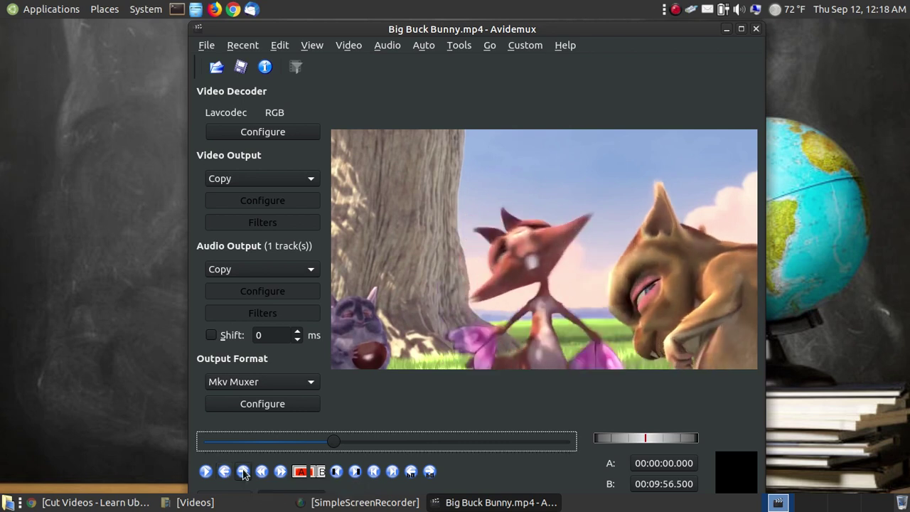
left_click(243, 472)
left_click(243, 472)
left_click(243, 472)
left_click(243, 472)
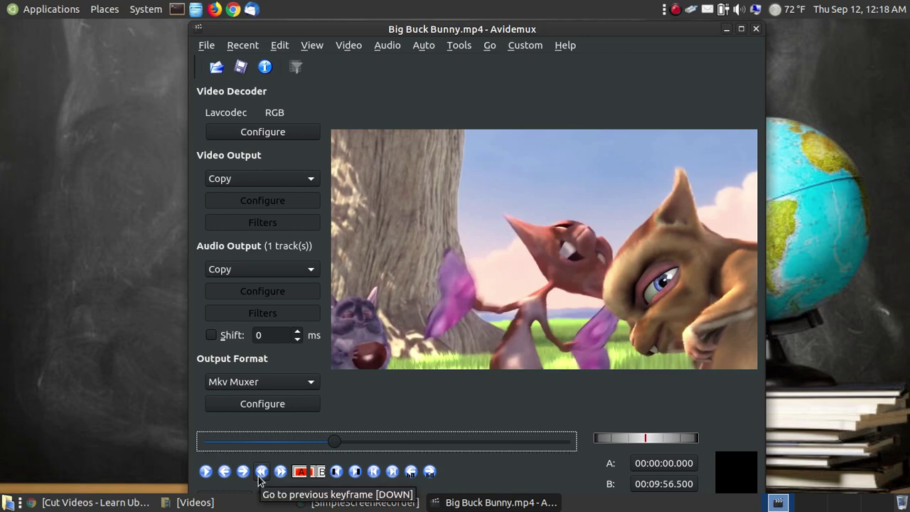
- Jump back three keyframes, then forward four keyframes to the squirrel holding the butterfly
left_click(260, 477)
left_click(259, 477)
left_click(259, 477)
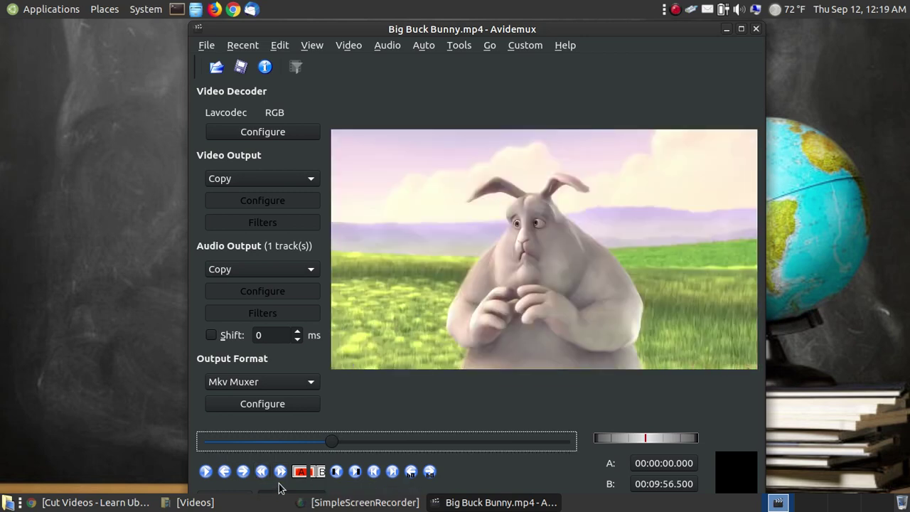
left_click(282, 475)
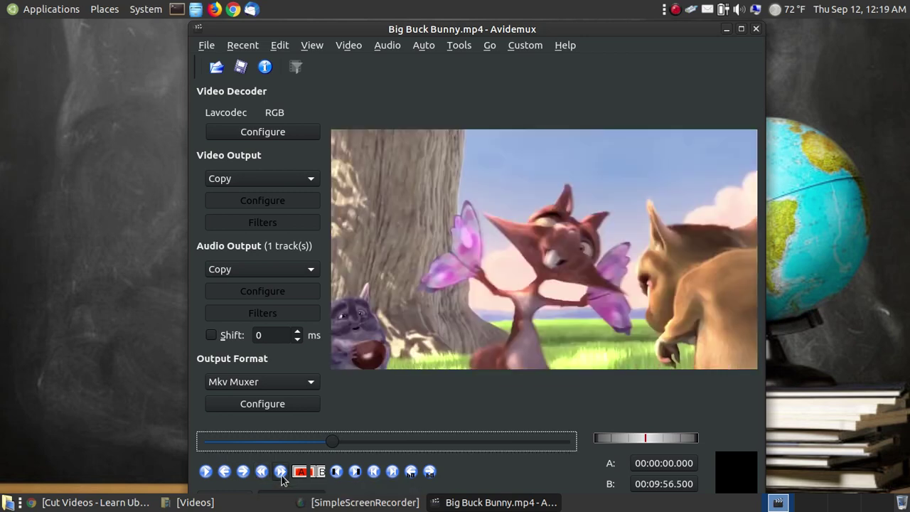
left_click(282, 475)
left_click(281, 475)
left_click(282, 475)
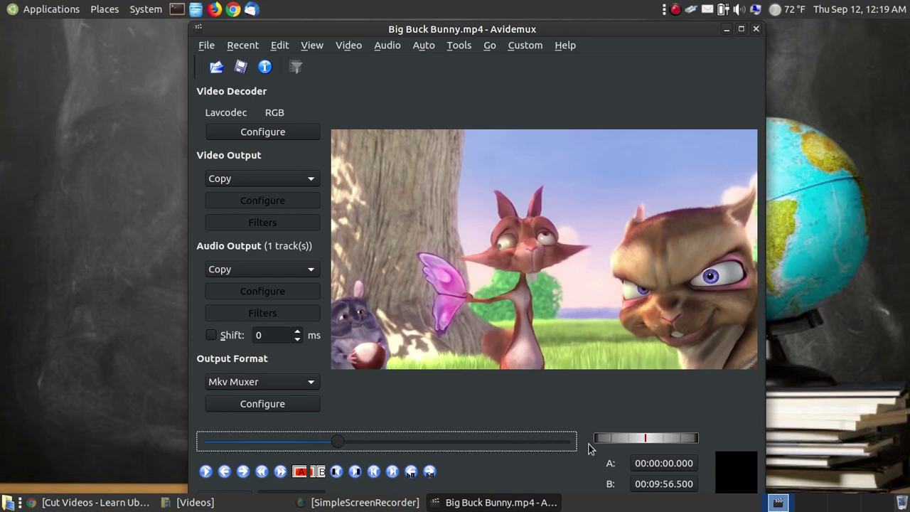
- Scrub to the bunny pulling a vine and set start marker A at 00:04:13.708
left_click_drag(340, 444, 362, 450)
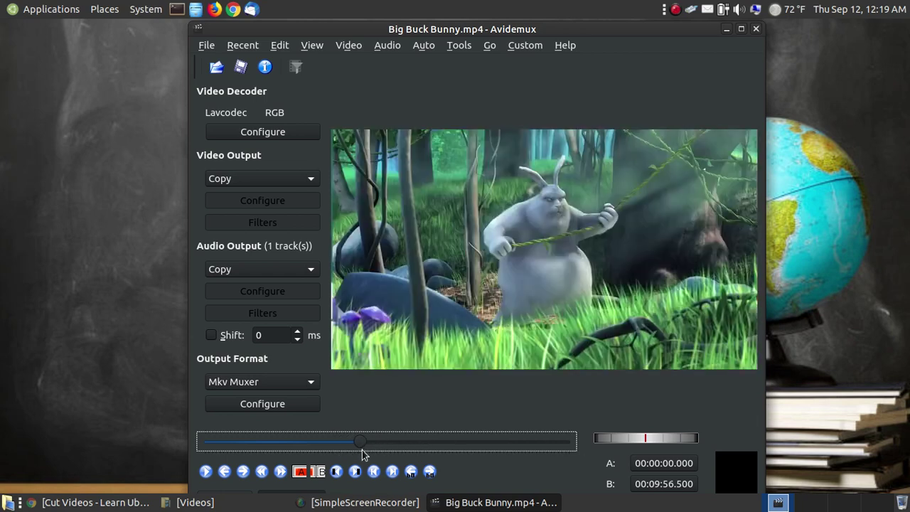
left_click(299, 472)
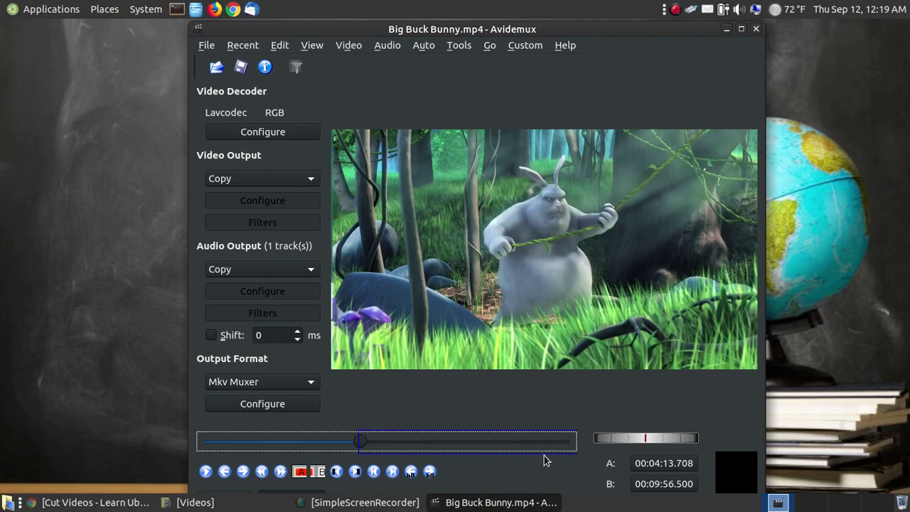
- Scrub to the rodent holding a nut and set end marker B at 00:05:47.291
left_click_drag(367, 445, 422, 456)
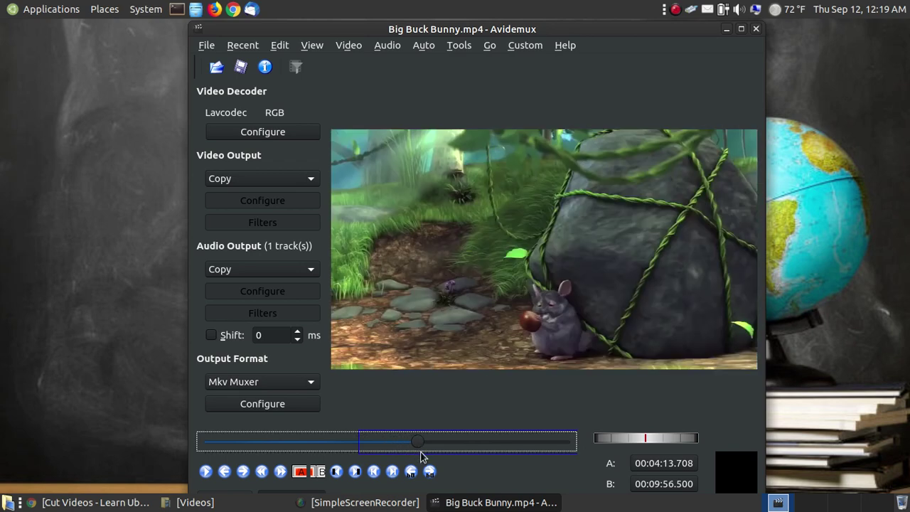
left_click(317, 476)
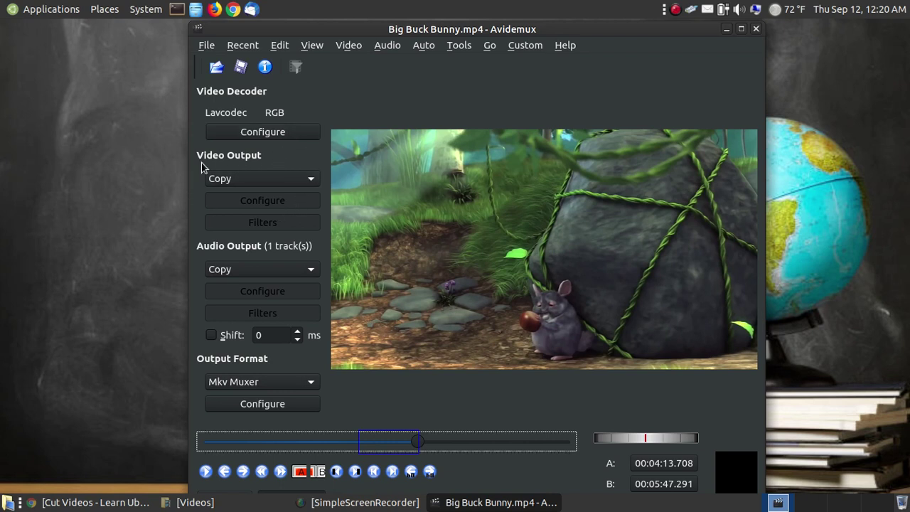
left_click(314, 182)
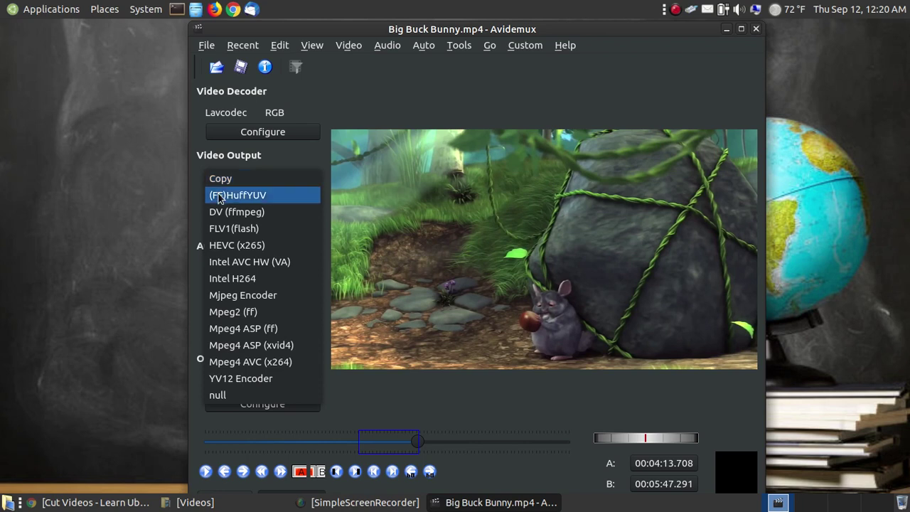
left_click(298, 157)
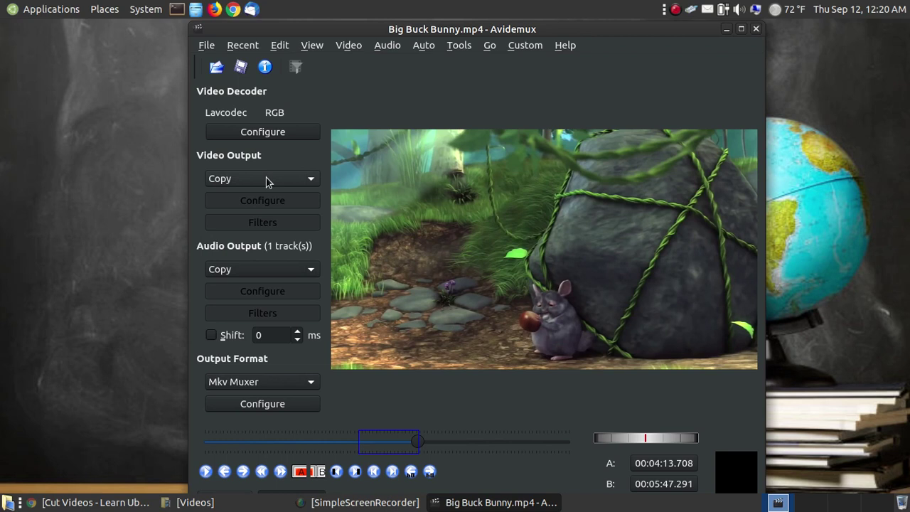
left_click(310, 273)
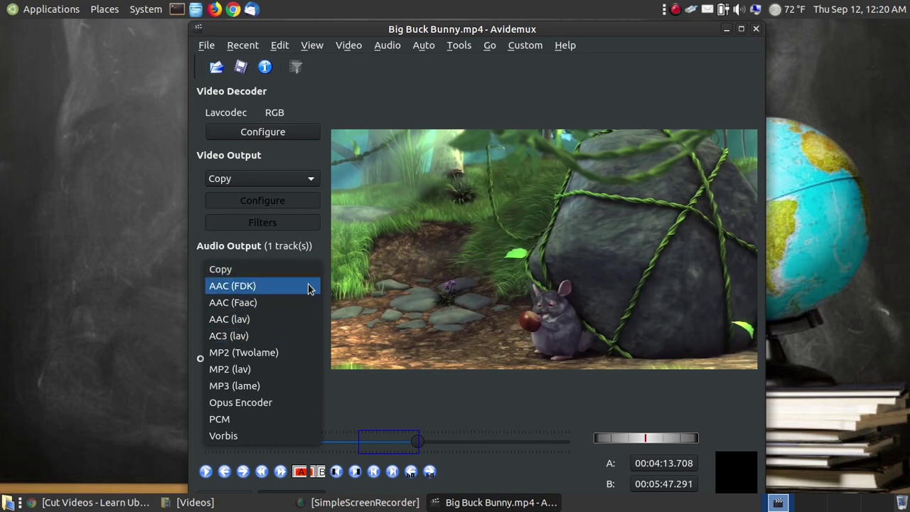
left_click(324, 253)
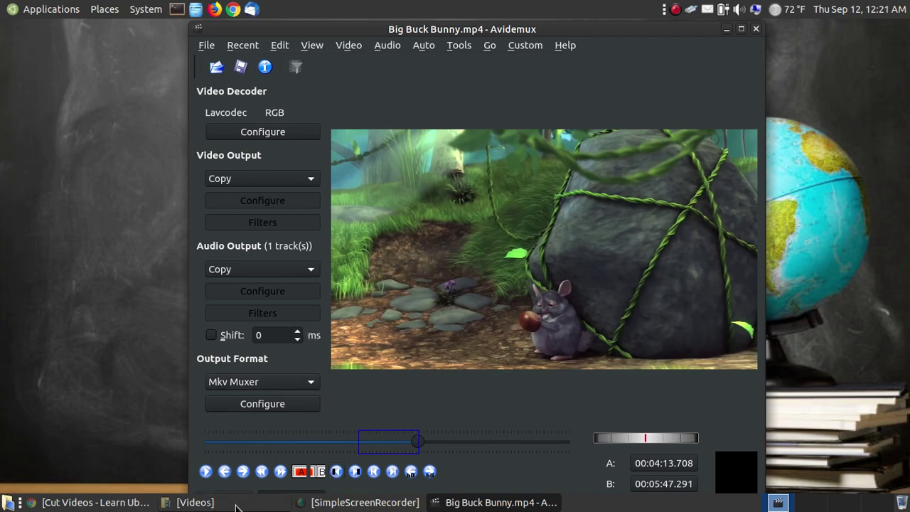
left_click(192, 502)
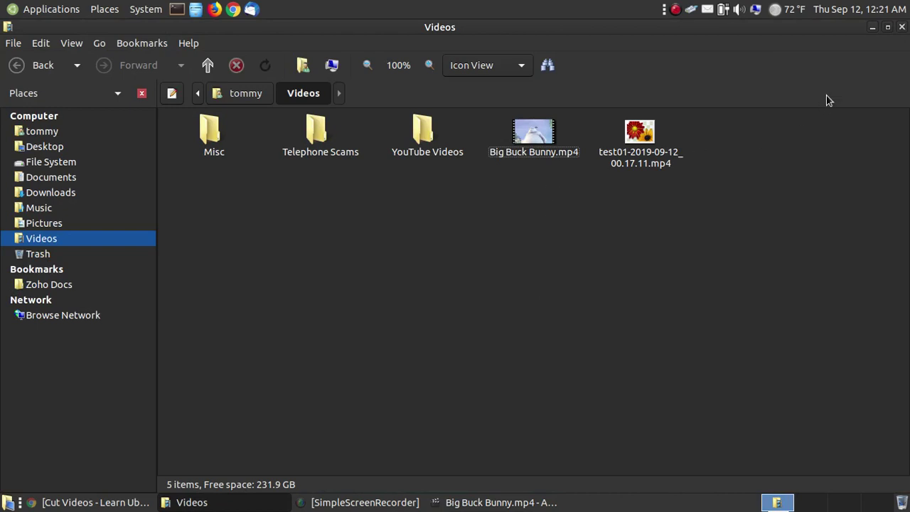
left_click(872, 27)
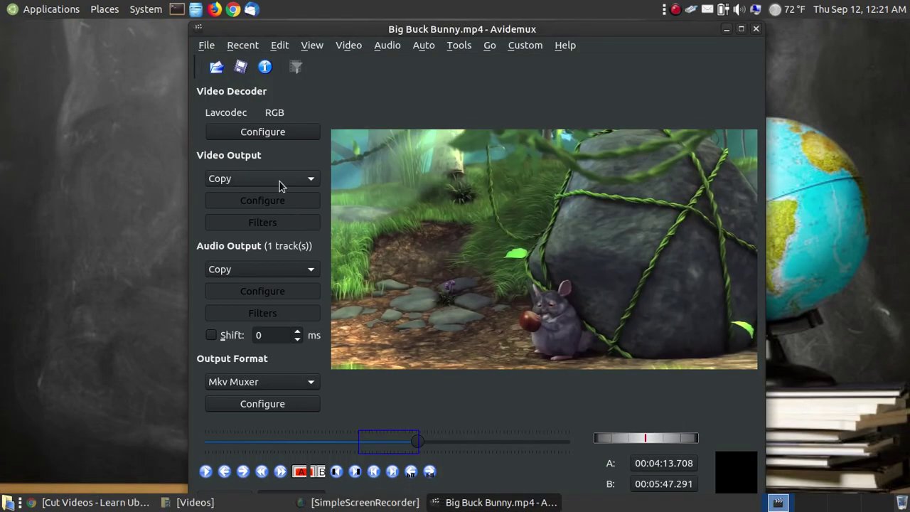
- Choose MP4 Muxer as the output format, keeping its aspect ratio at 16:9
left_click(311, 384)
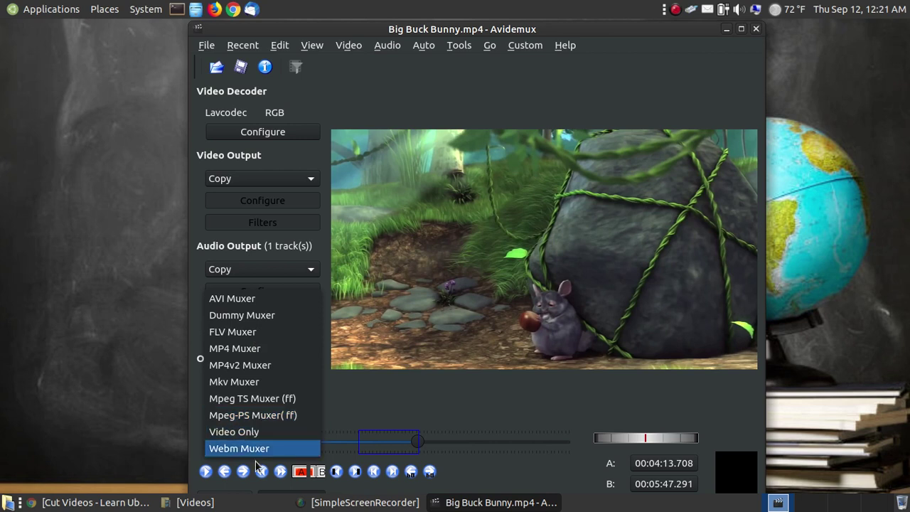
left_click(257, 356)
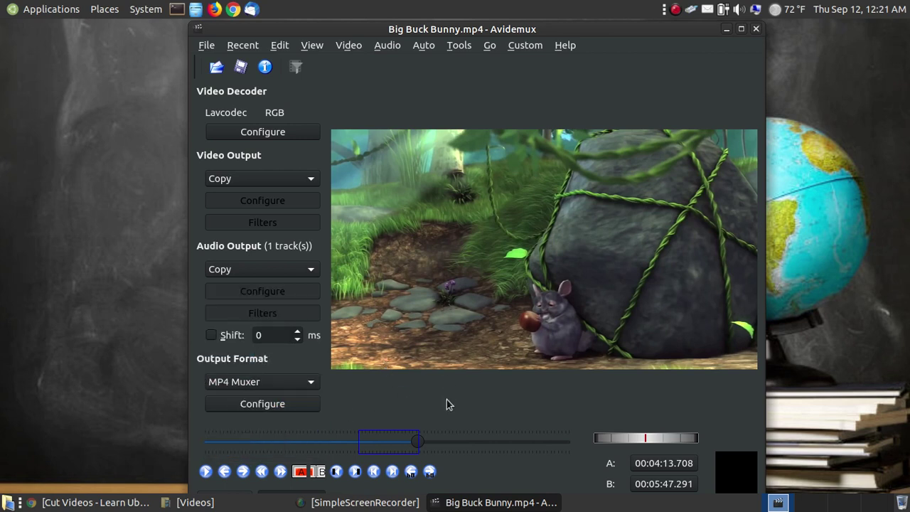
left_click(295, 404)
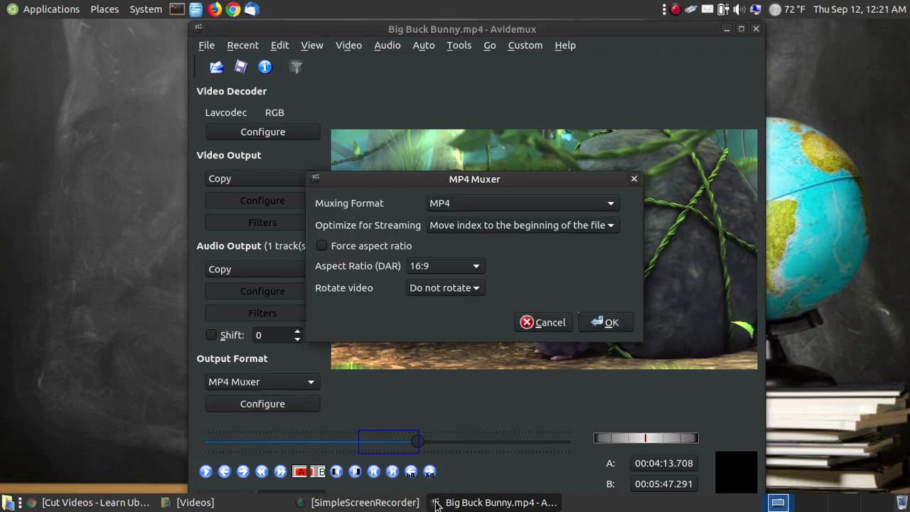
left_click(476, 268)
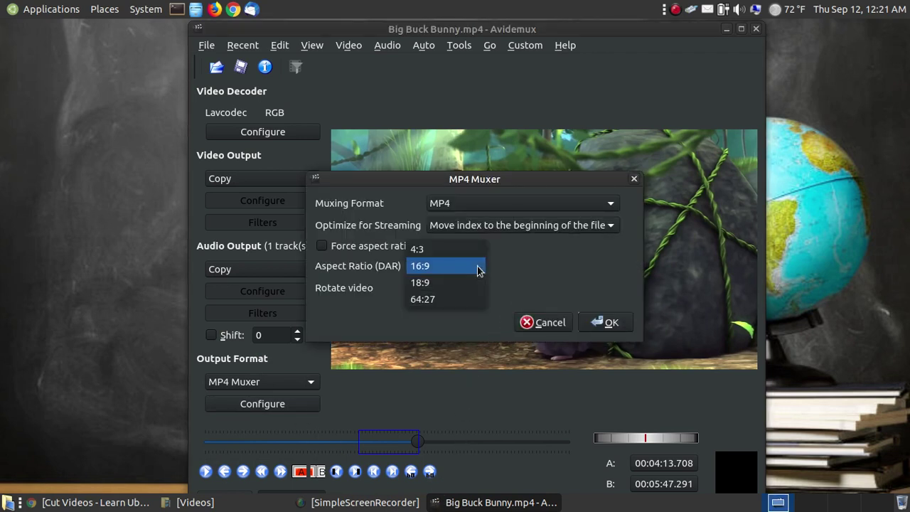
left_click(441, 267)
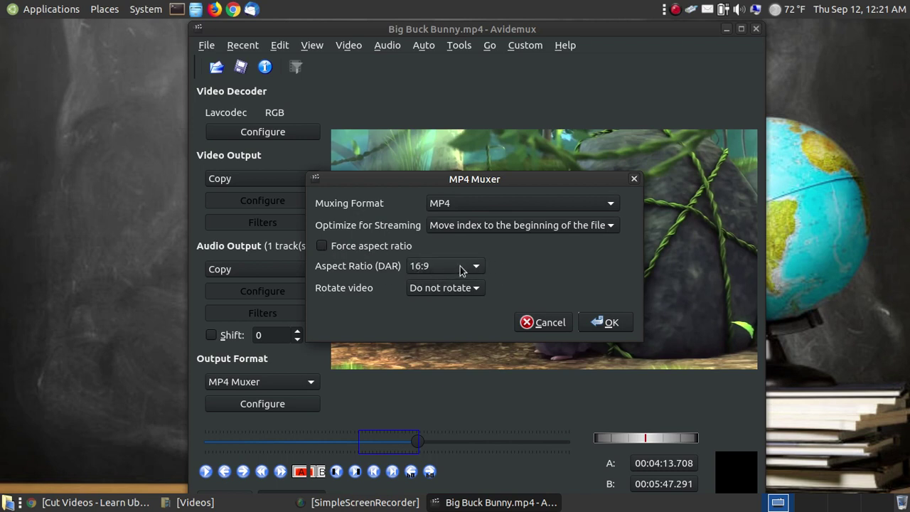
left_click(601, 323)
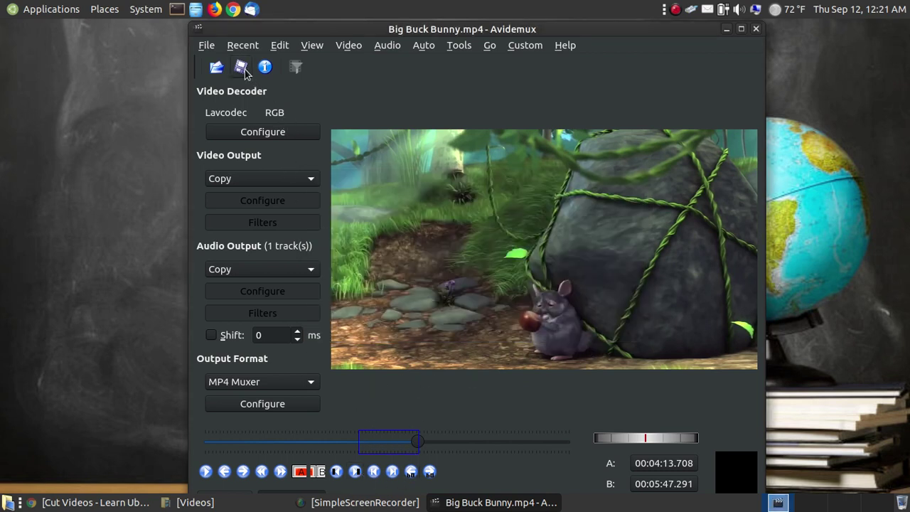
- Save the trimmed section as 'Big Buck Bunny cropped.mp4' in Videos and dismiss the confirmation
left_click(208, 46)
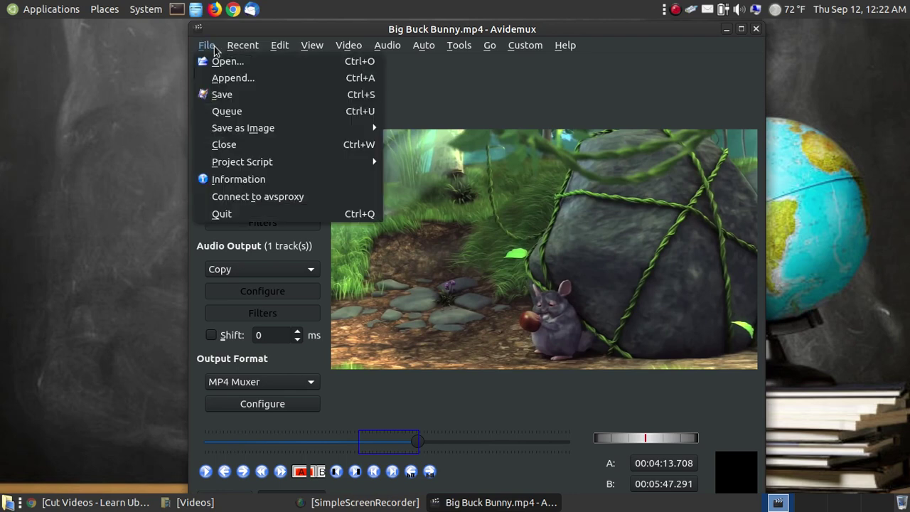
left_click(236, 94)
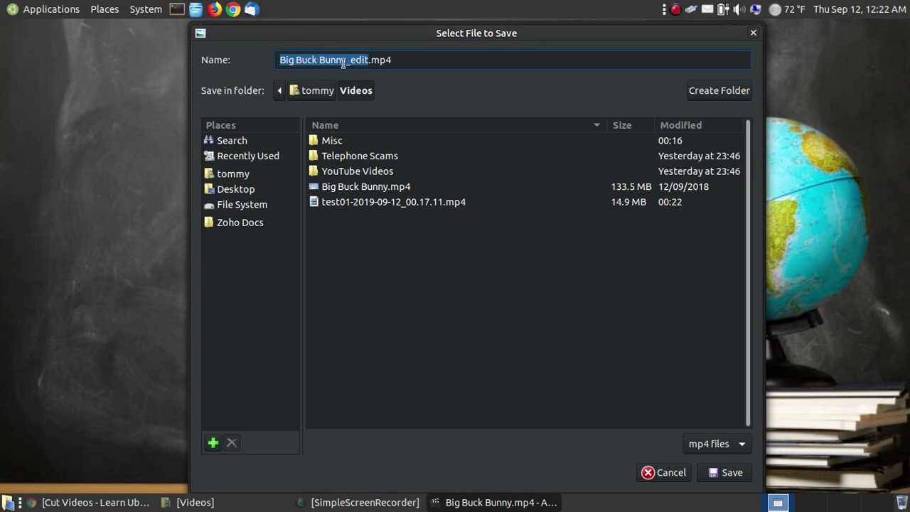
left_click(346, 62)
key("ctrl+shift+Right")
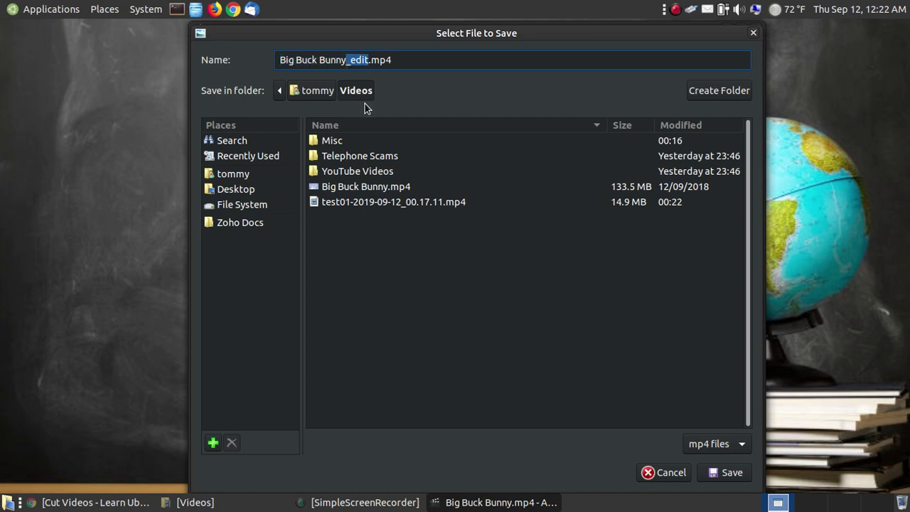
key("BackSpace")
type("cropped")
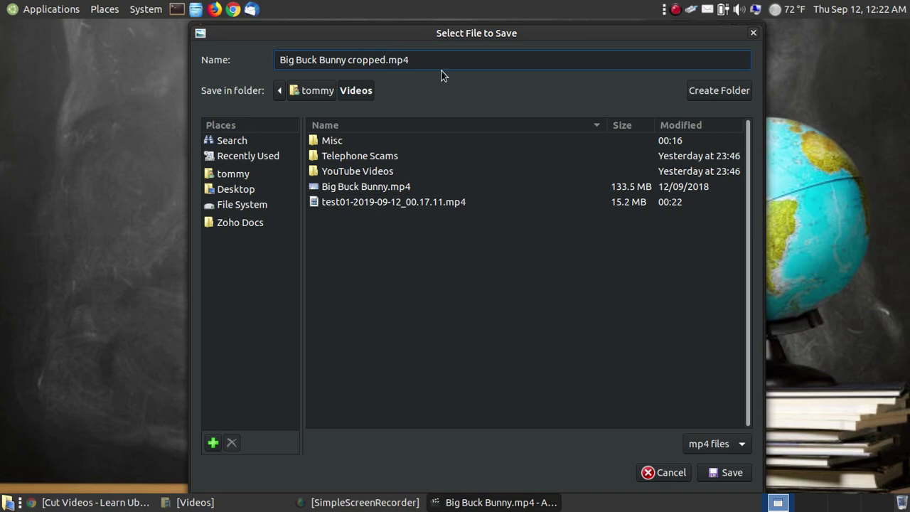
left_click(730, 475)
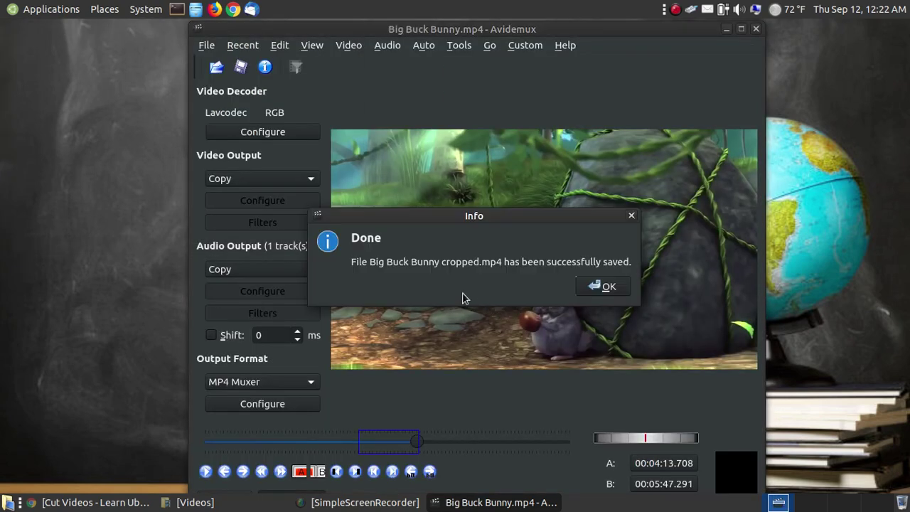
left_click(606, 287)
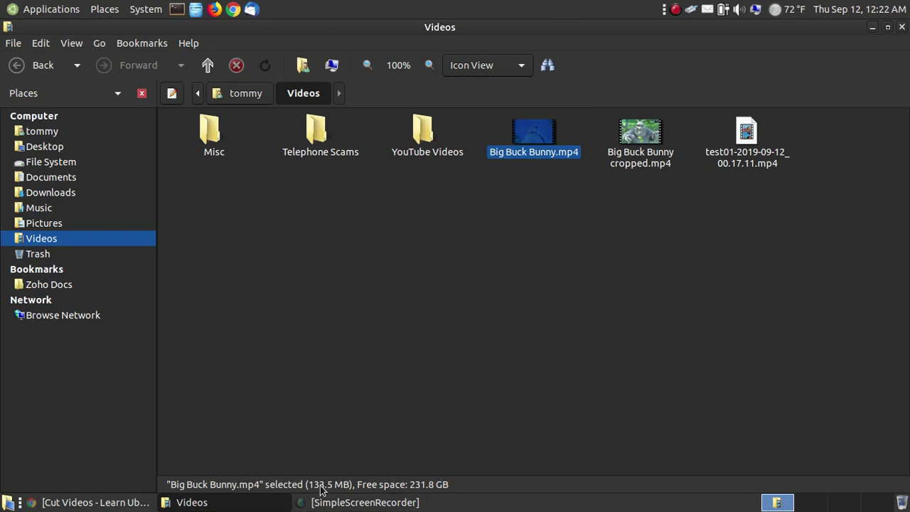
- Briefly open the original Big Buck Bunny.mp4 in VLC, close it, and select the cropped file
double_click(542, 137)
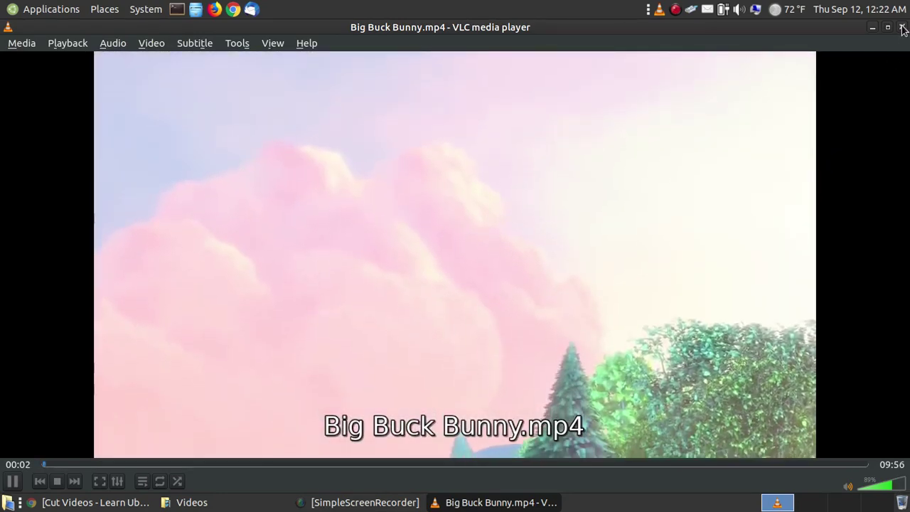
left_click(902, 27)
left_click(638, 152)
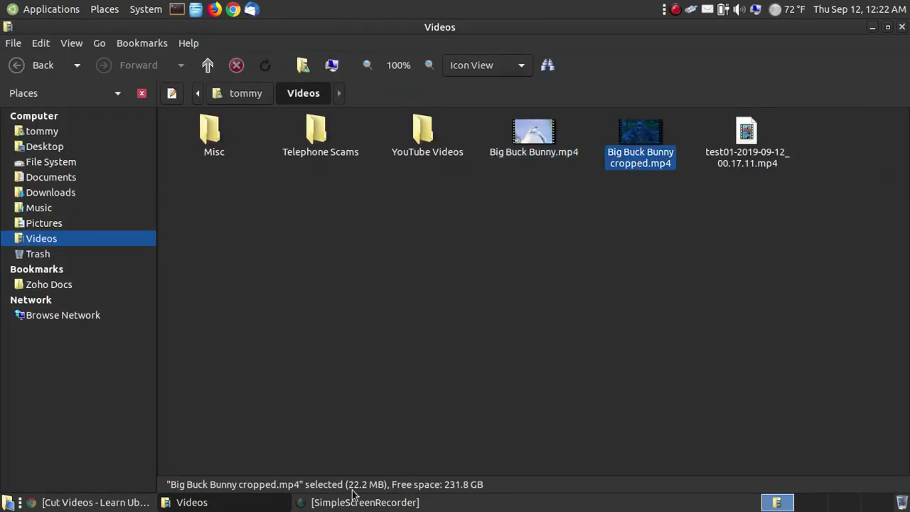
- Play Big Buck Bunny cropped.mp4 quietly in VLC, seeking through its 01:33 length, then close it
double_click(656, 135)
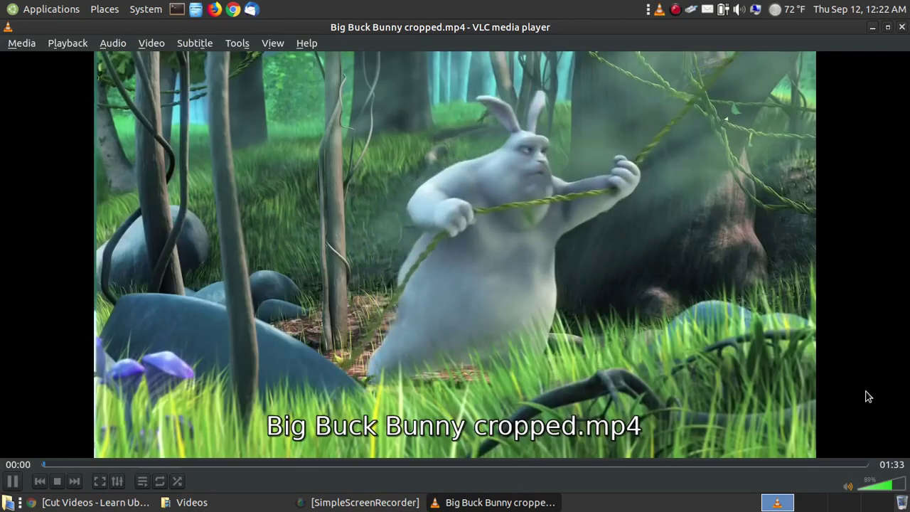
left_click(866, 486)
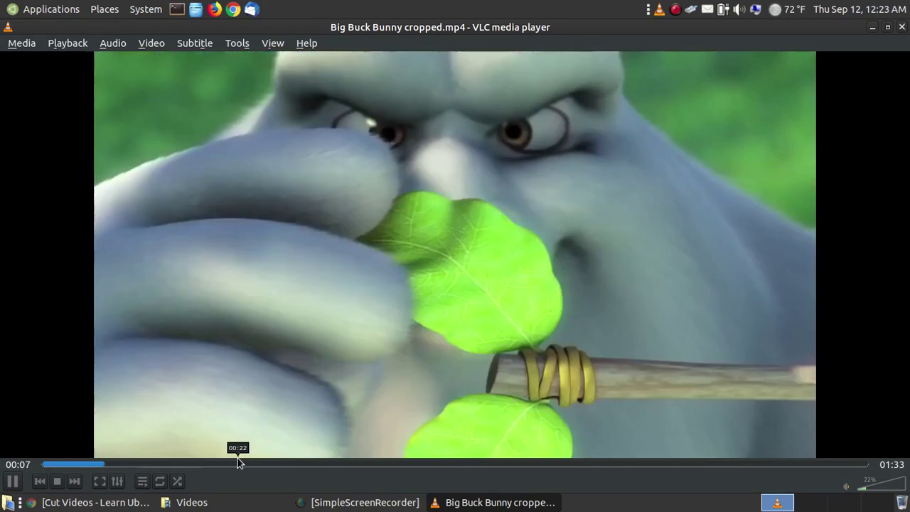
left_click(243, 464)
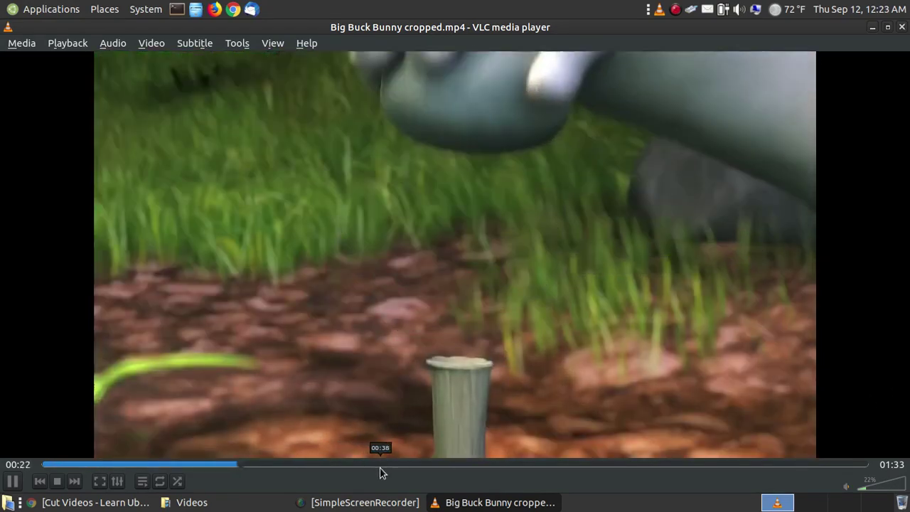
left_click(380, 464)
left_click(565, 465)
left_click(701, 464)
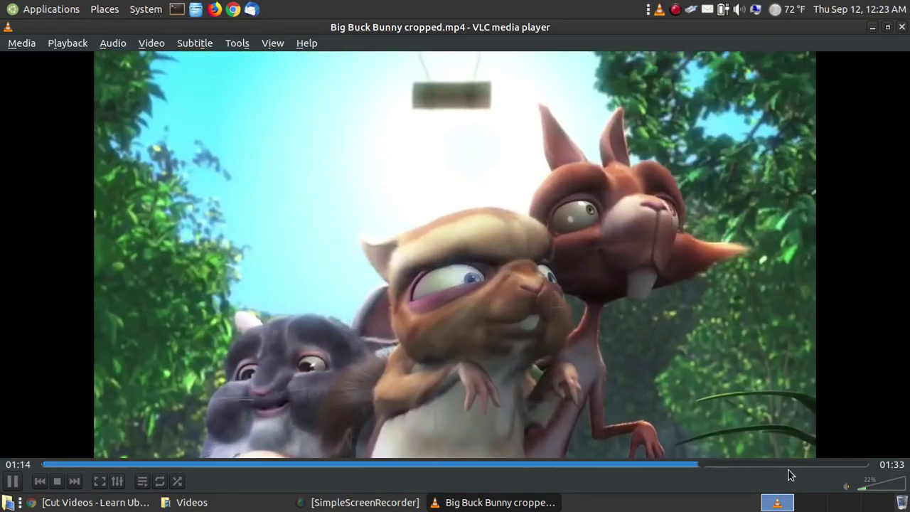
left_click(838, 465)
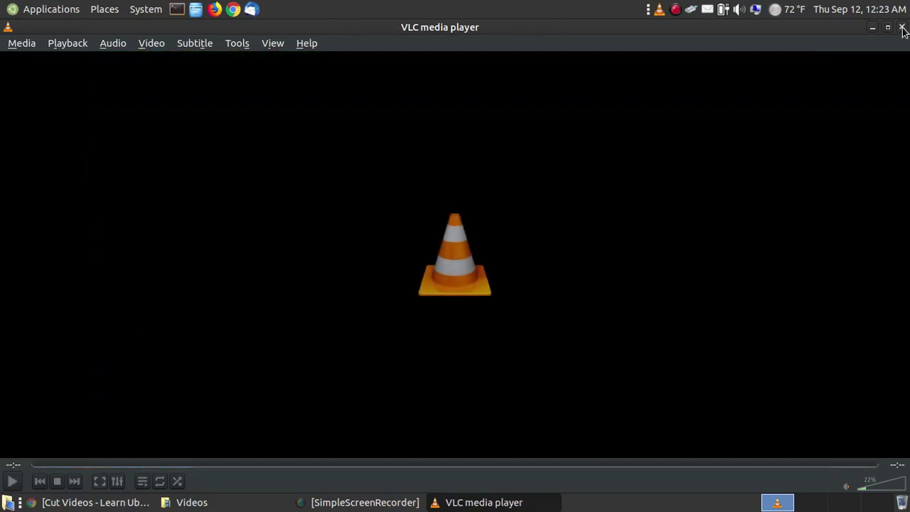
left_click(903, 29)
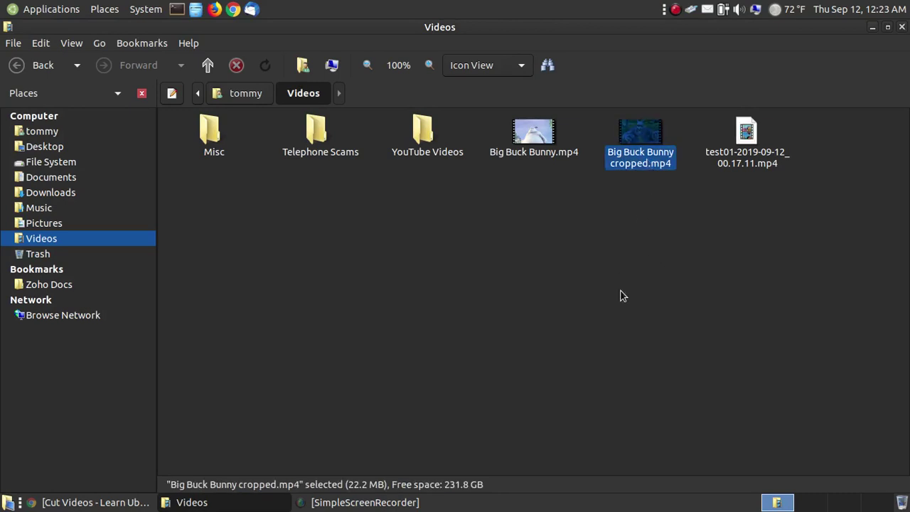
- Clear the file selection in the Videos folder and minimize the window to reveal the desktop
left_click(584, 256)
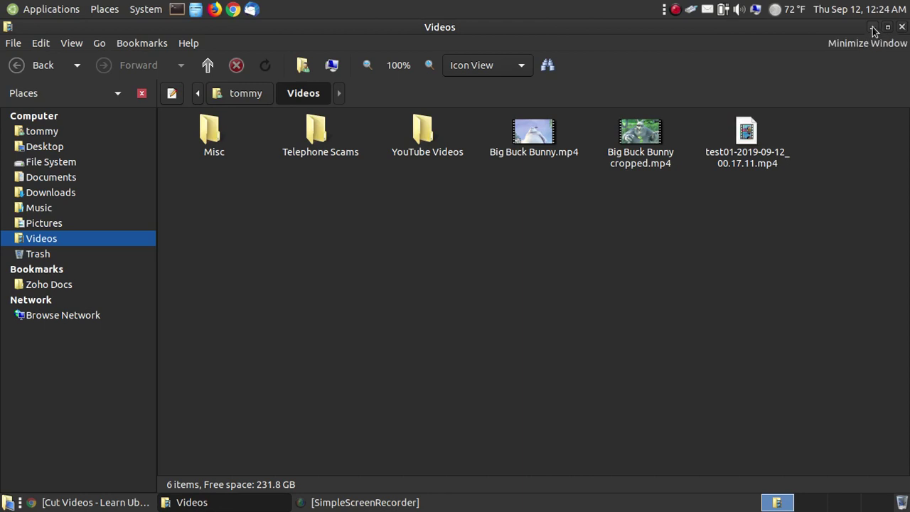
left_click(872, 27)
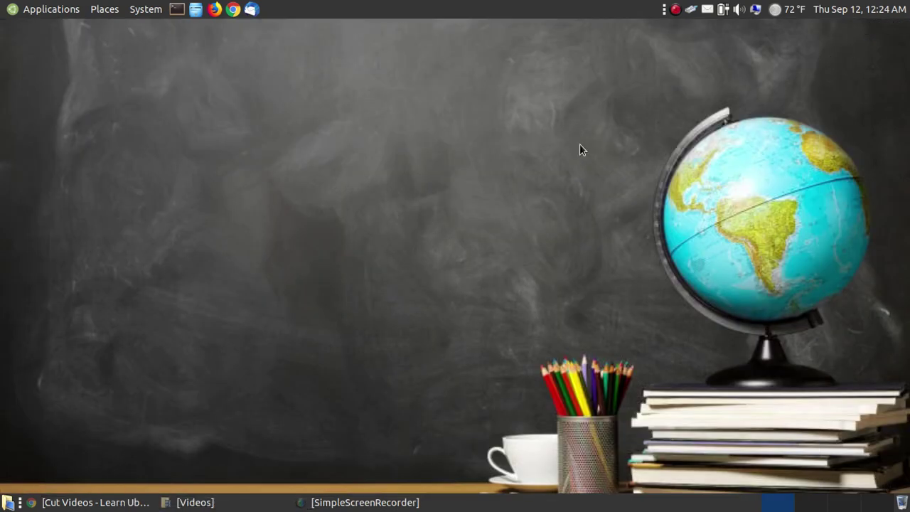